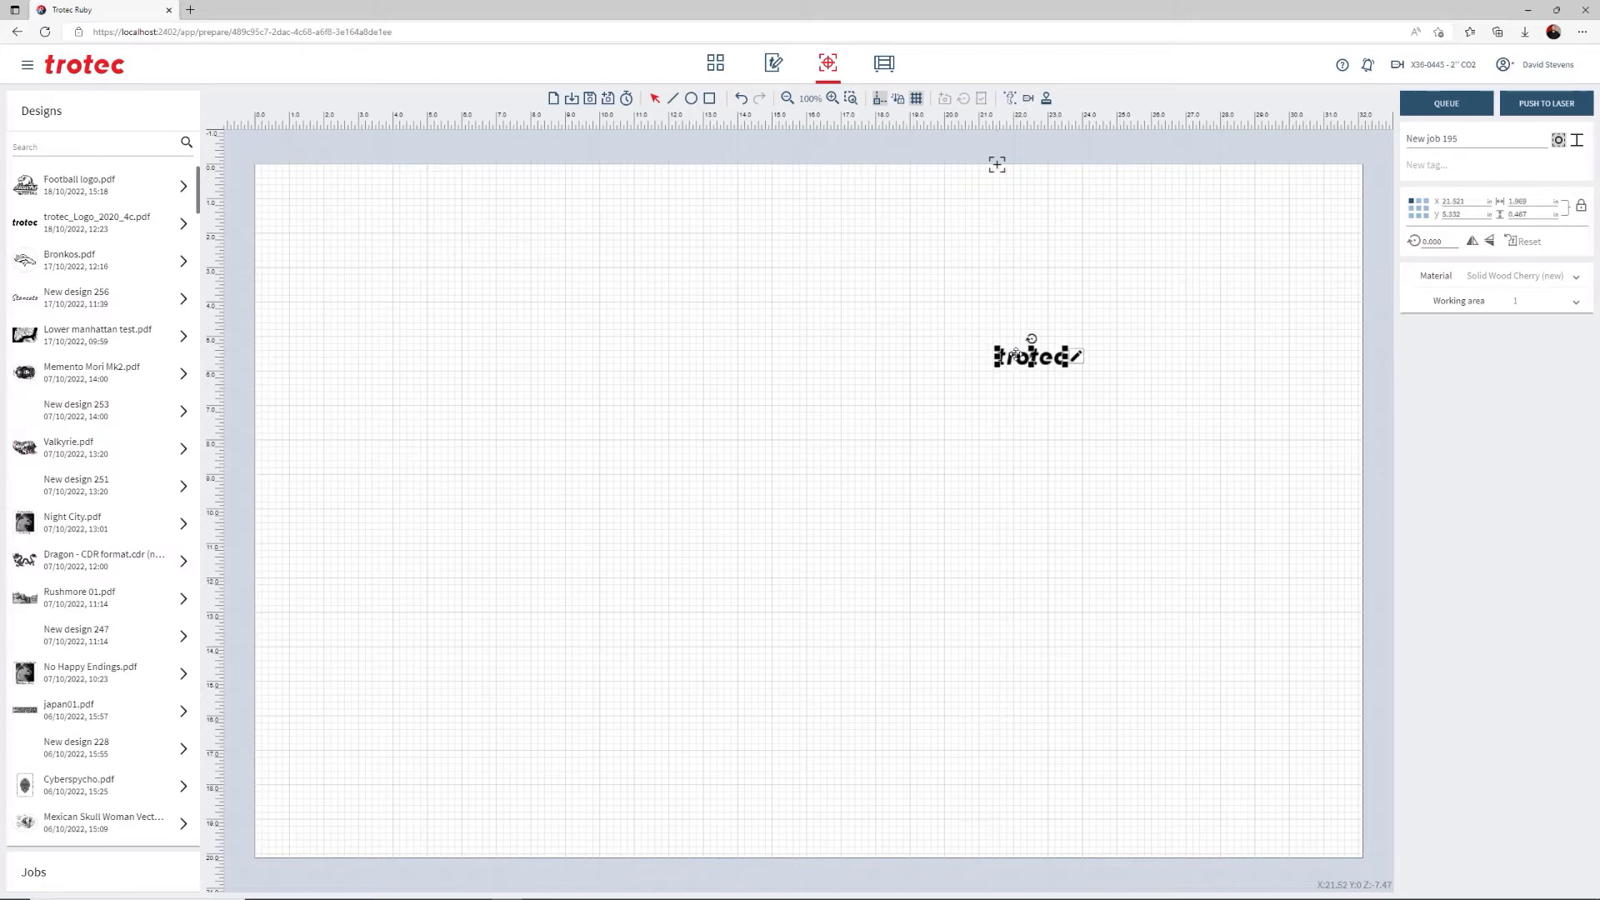
Step: Set the rotary diameter to 5.855 and move the trotec logo just above the red pointer line
click(1029, 99)
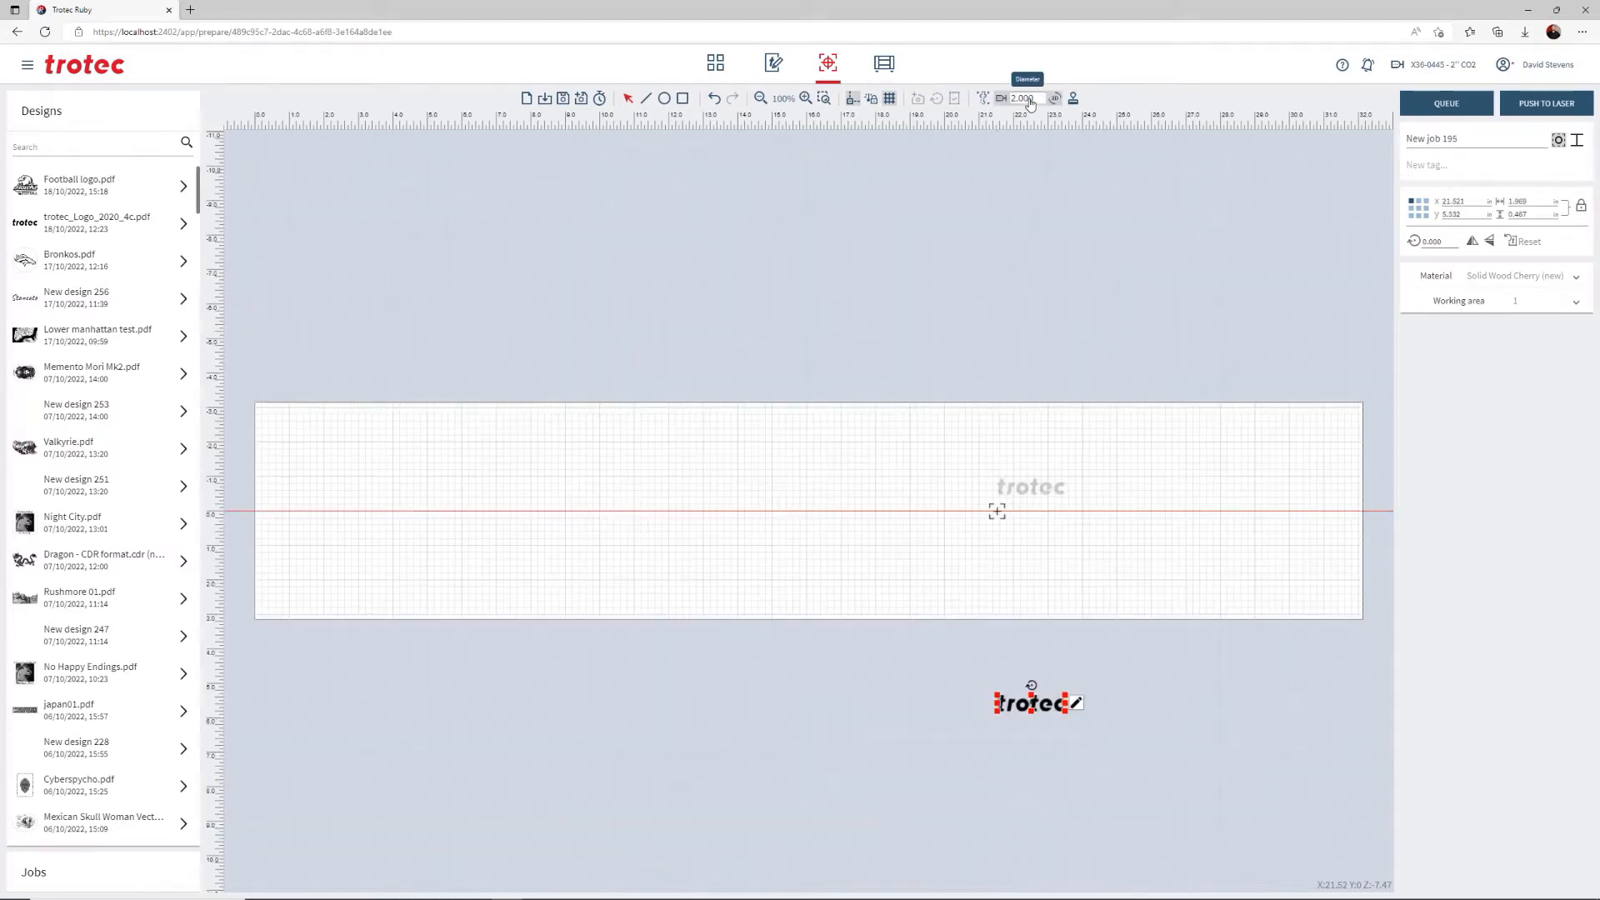
double_click(1023, 98)
text(5.855)
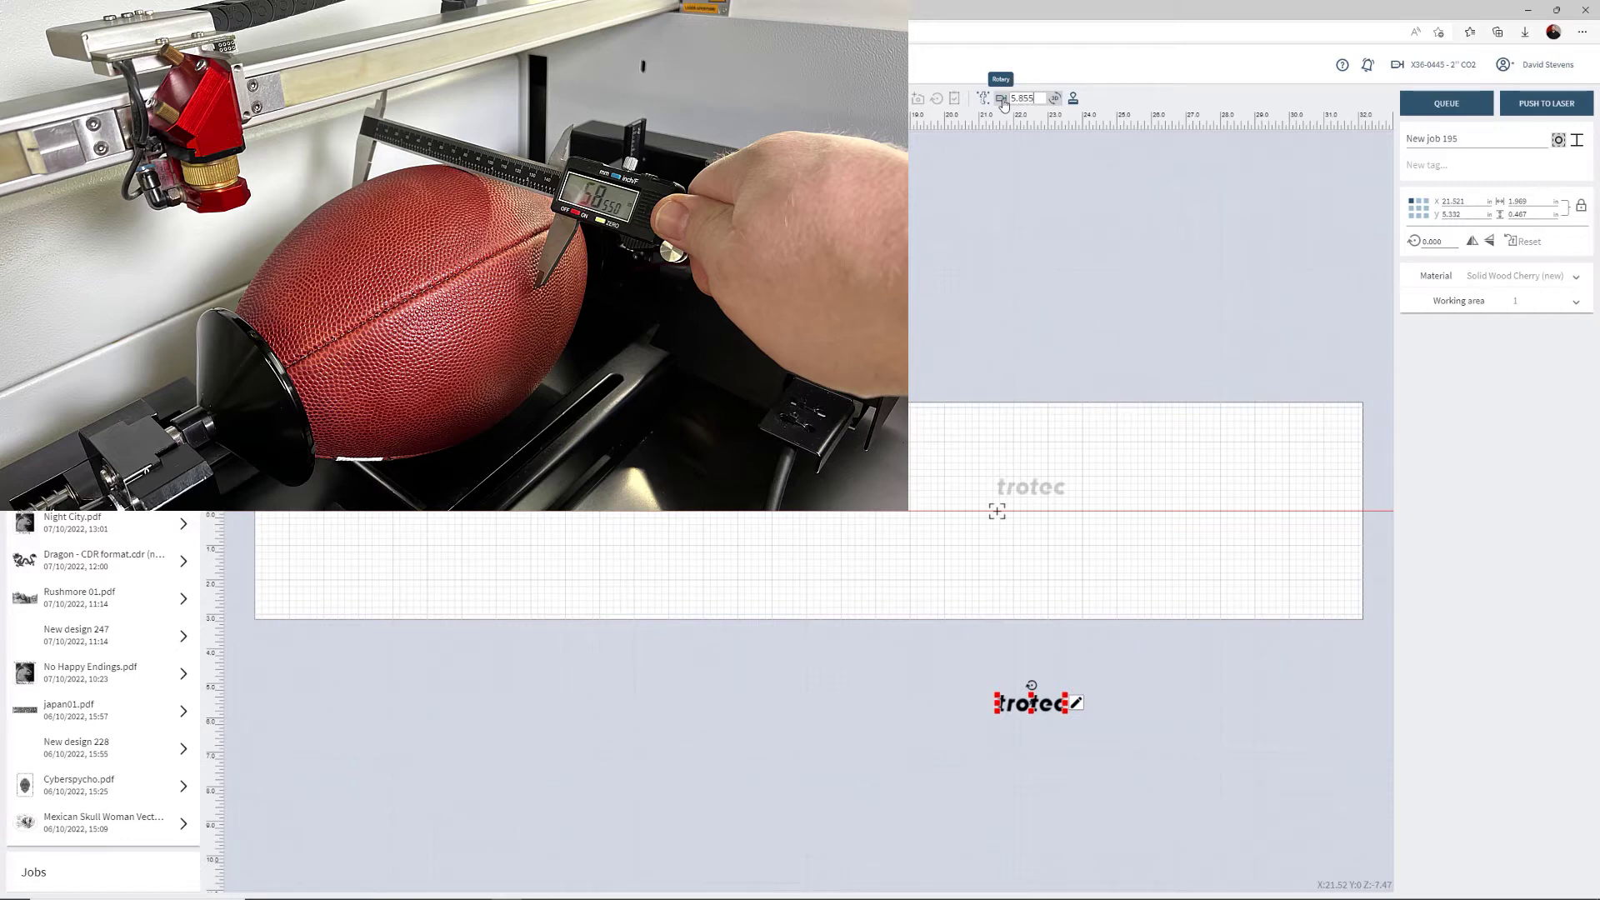
key(Return)
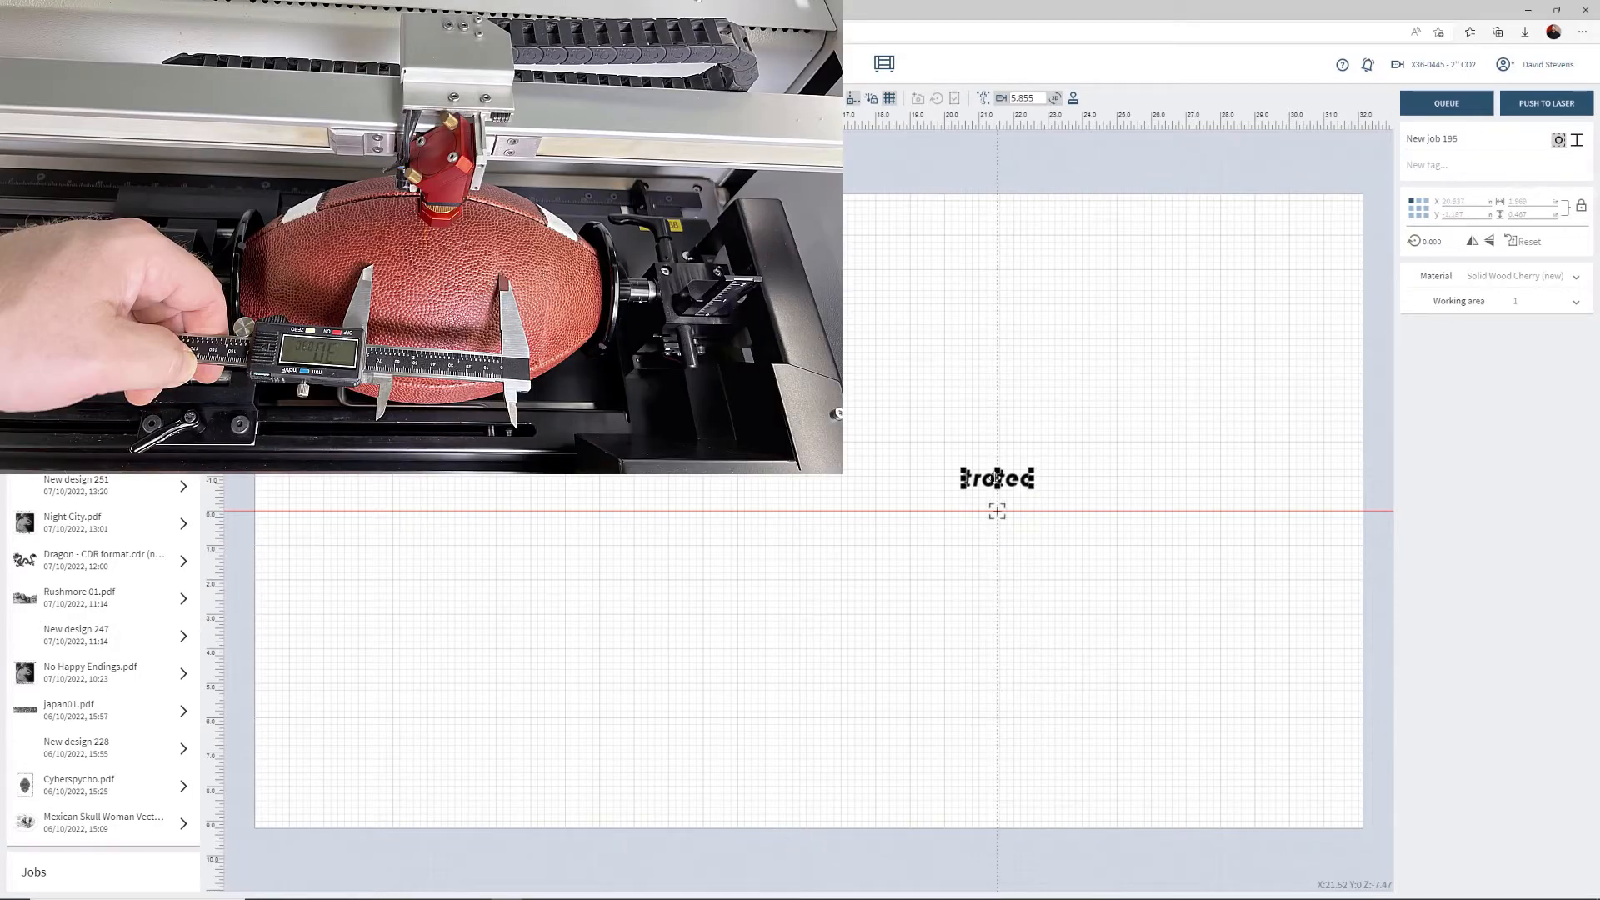
scroll(997, 495, up, 2)
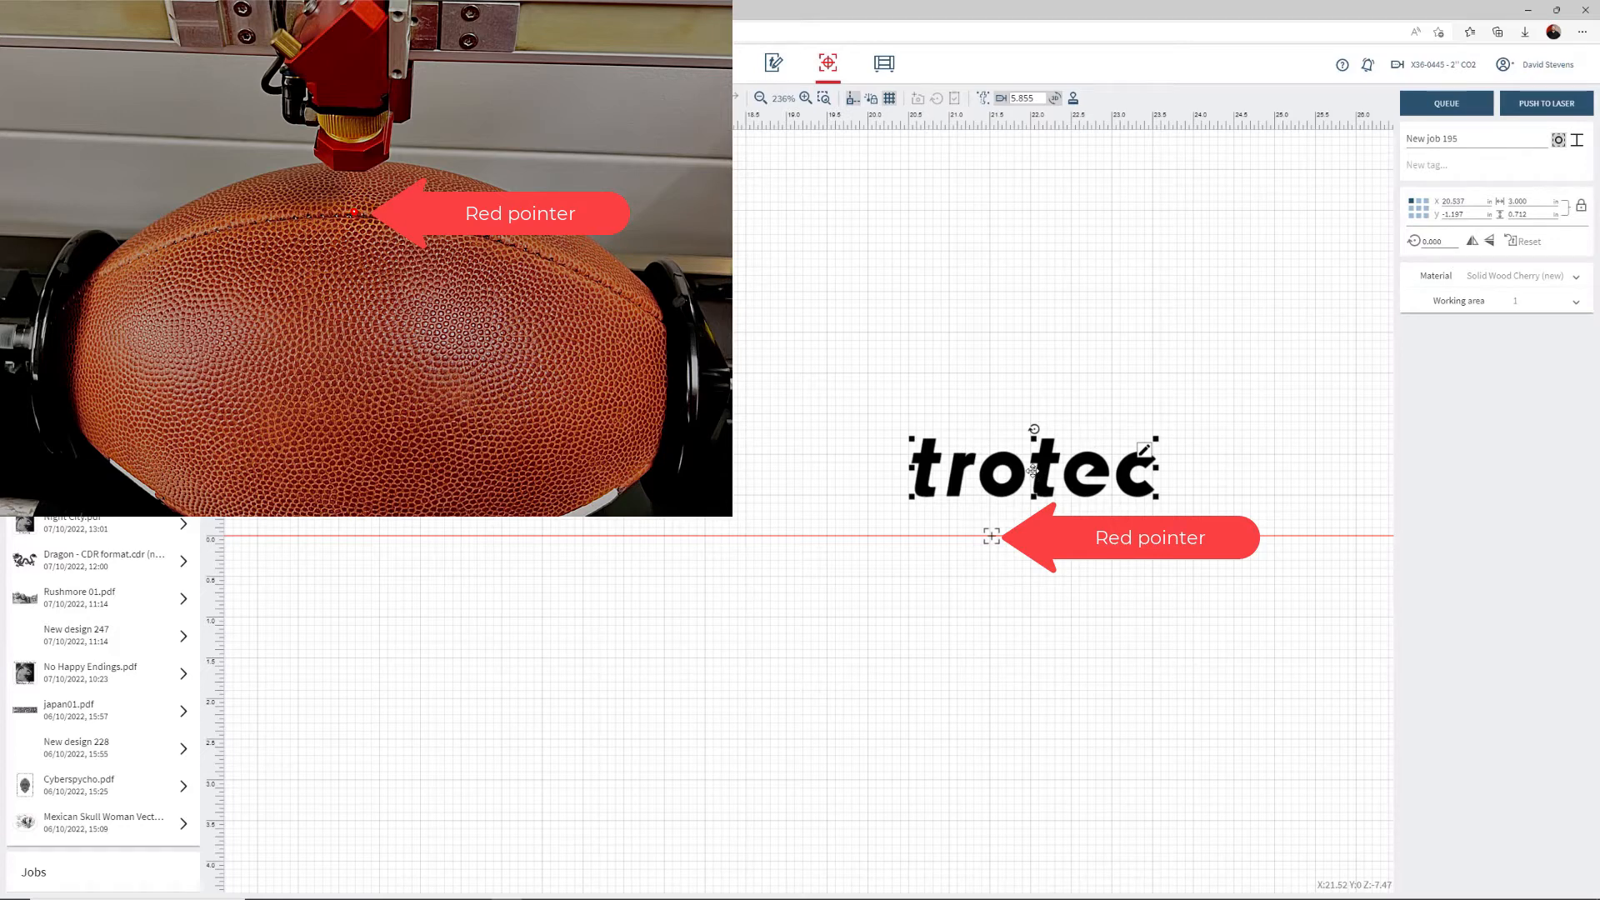
mouse_move(1033, 469)
mouse_down()
mouse_move(983, 503)
mouse_move(997, 457)
mouse_up()
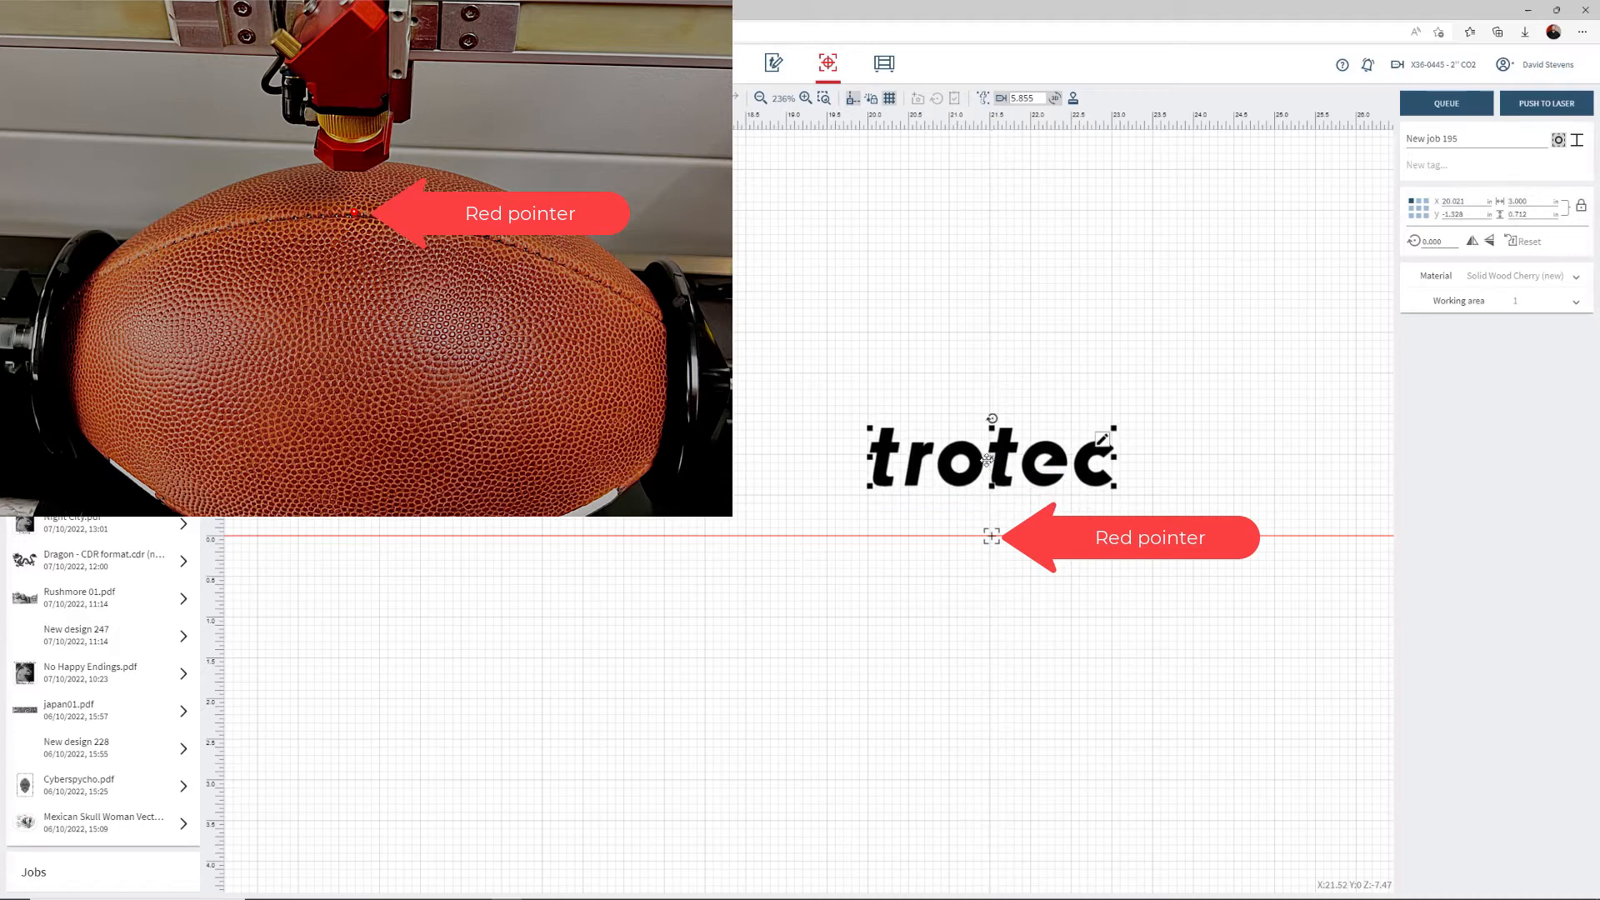
Step: Choose Football- Leather as the job material and reveal its engrave power, speed and DPI settings
click(1478, 278)
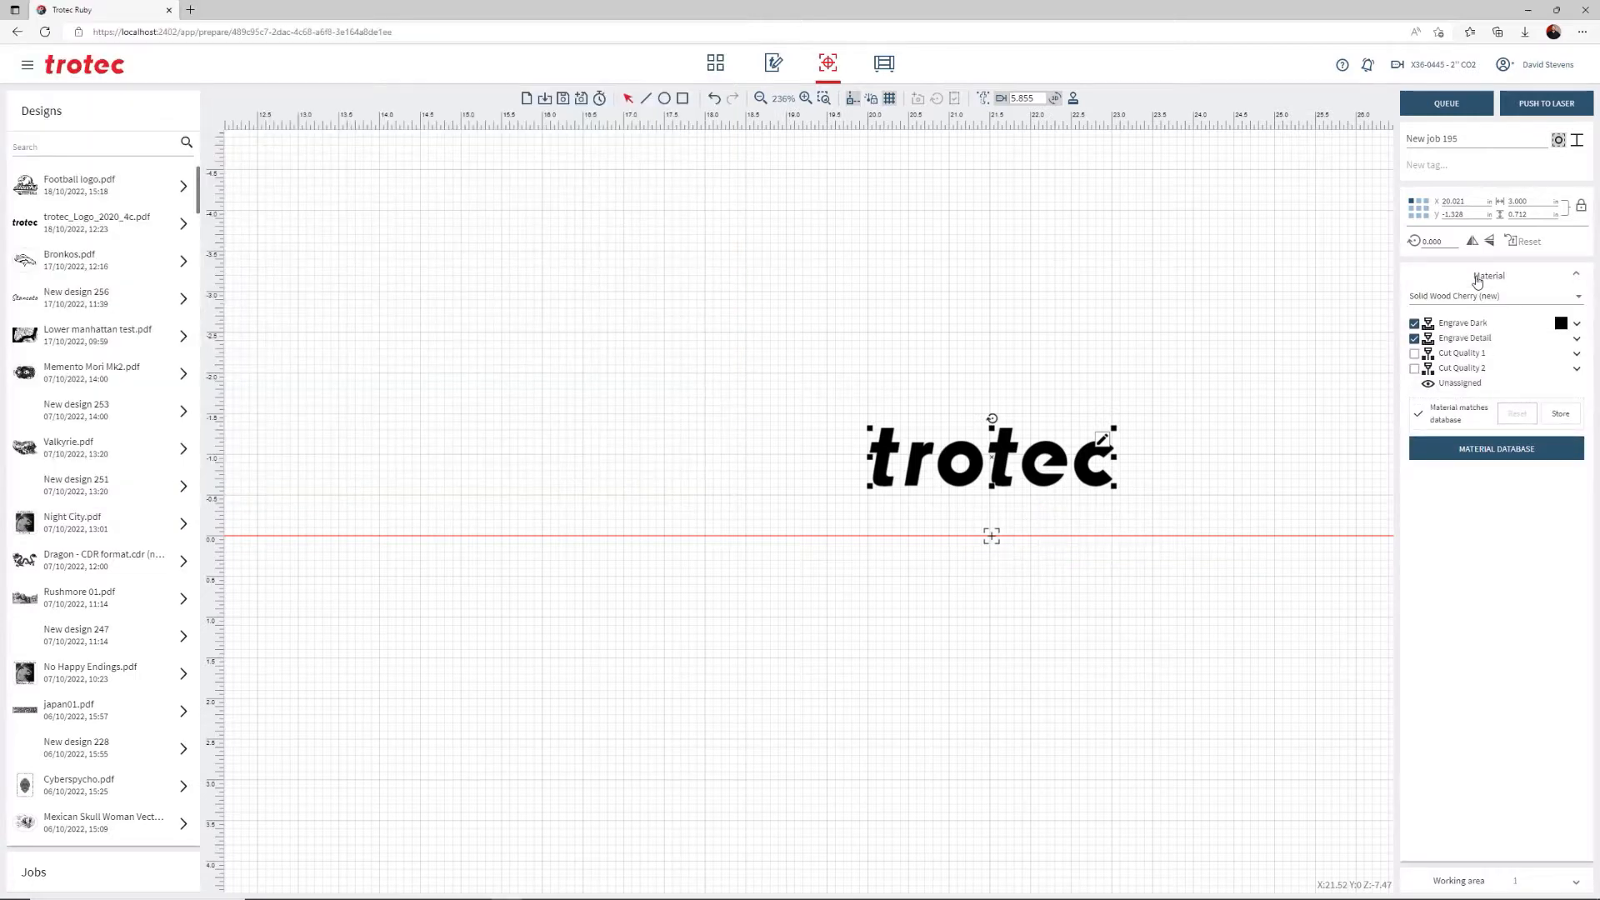
click(1472, 297)
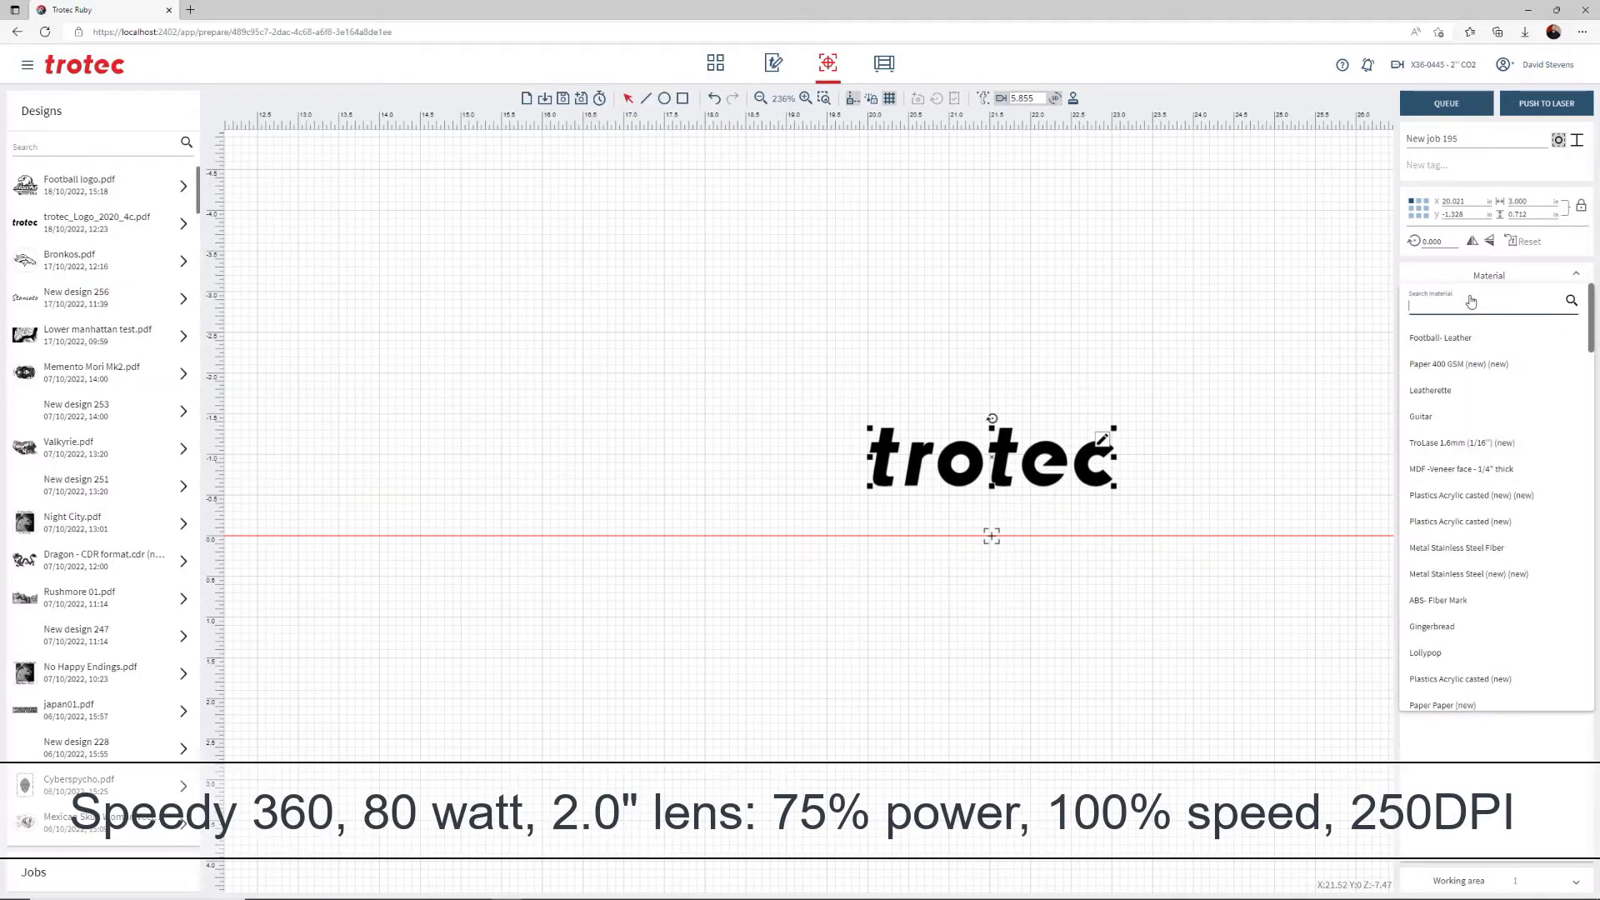
click(1459, 339)
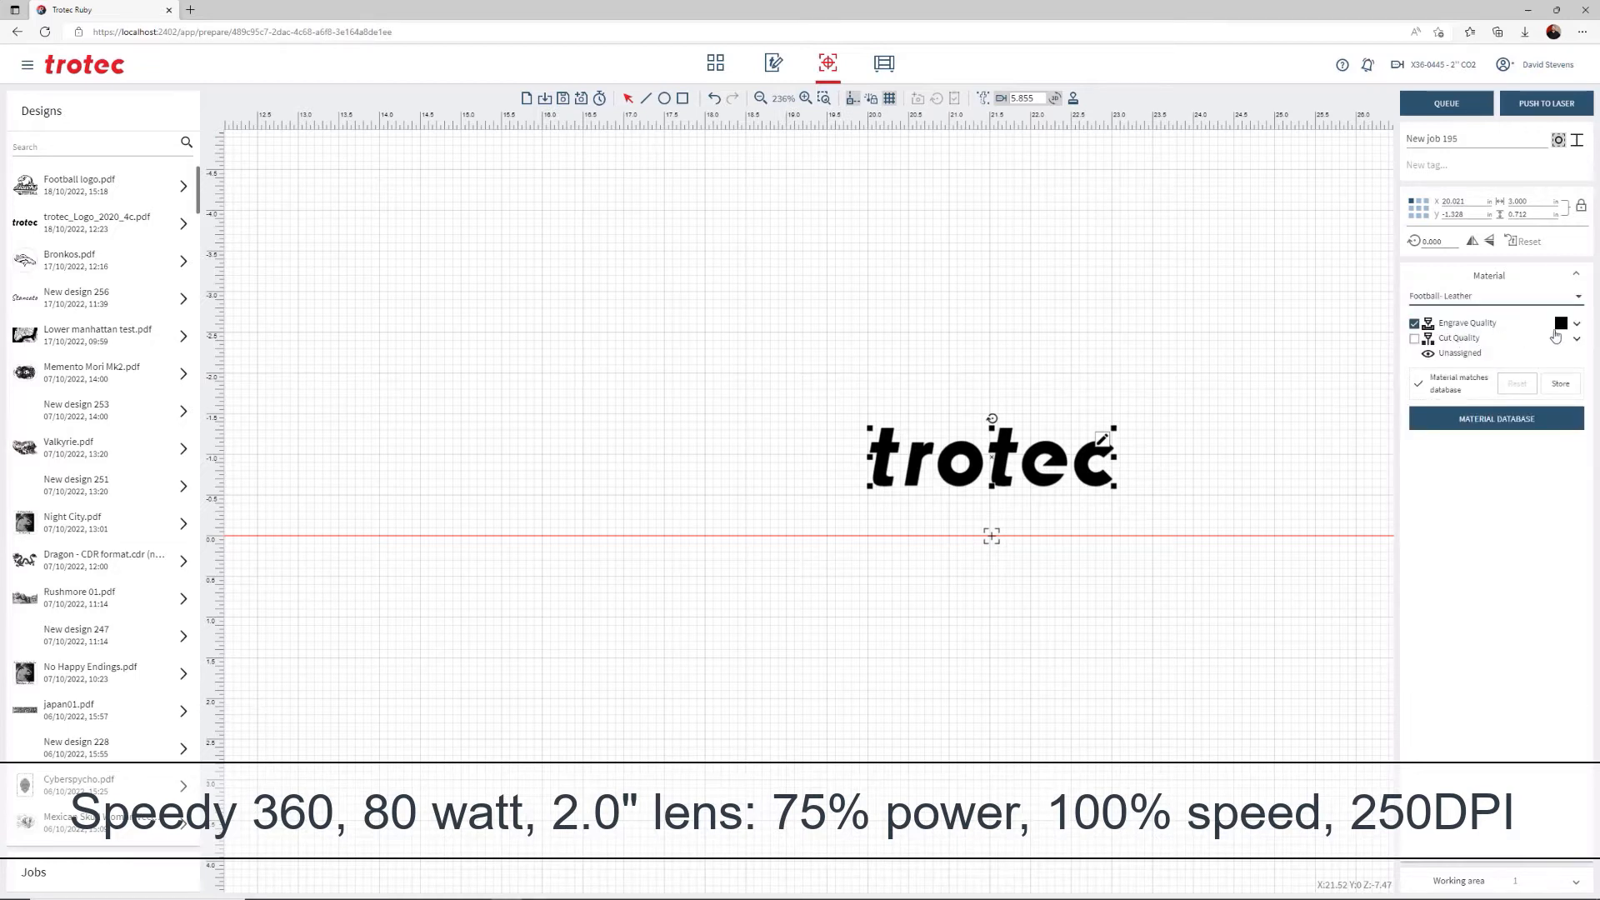
click(1578, 328)
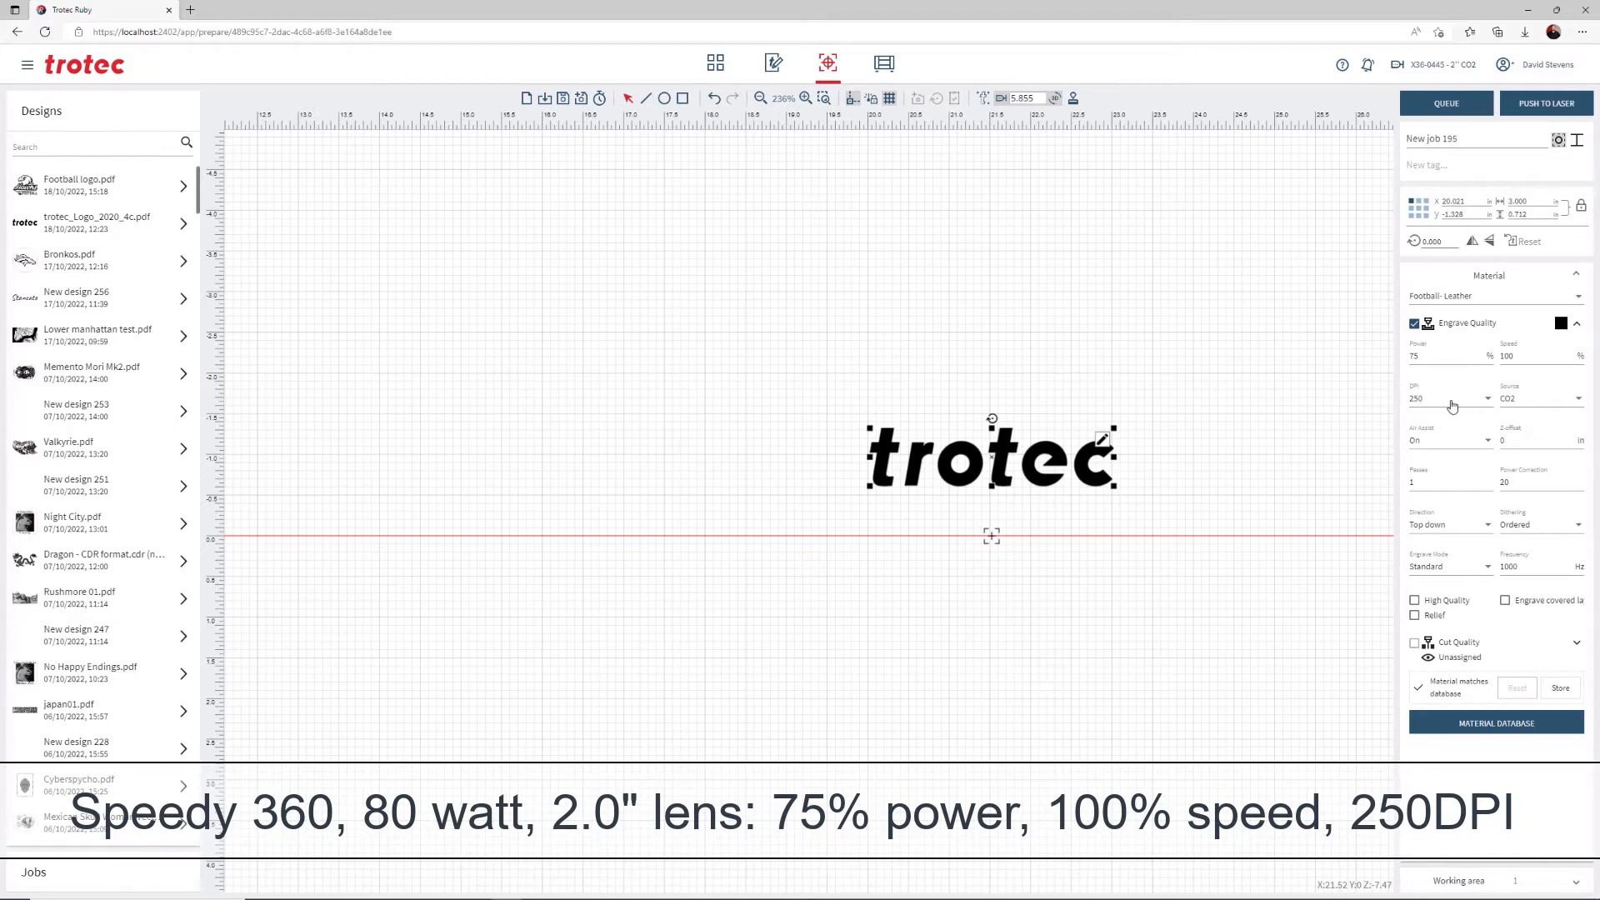
Step: Push the trotec job to the laser queue and start engraving it
click(1546, 104)
click(275, 781)
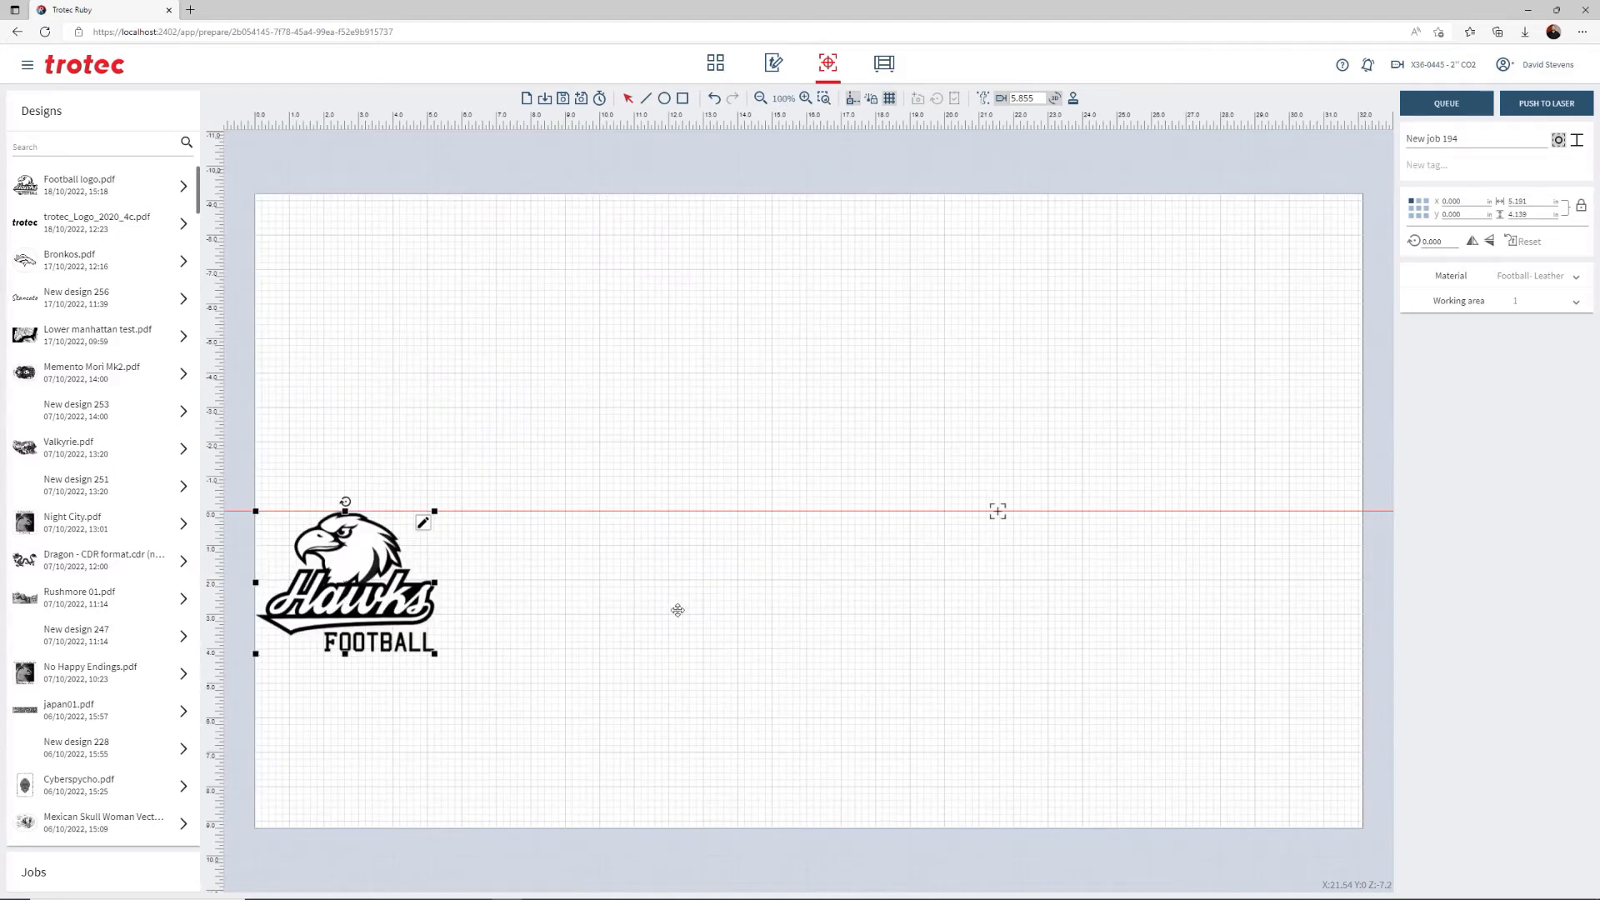
Step: Move the Hawks Football logo onto the red pointer line and shrink it
drag(678, 611, 996, 588)
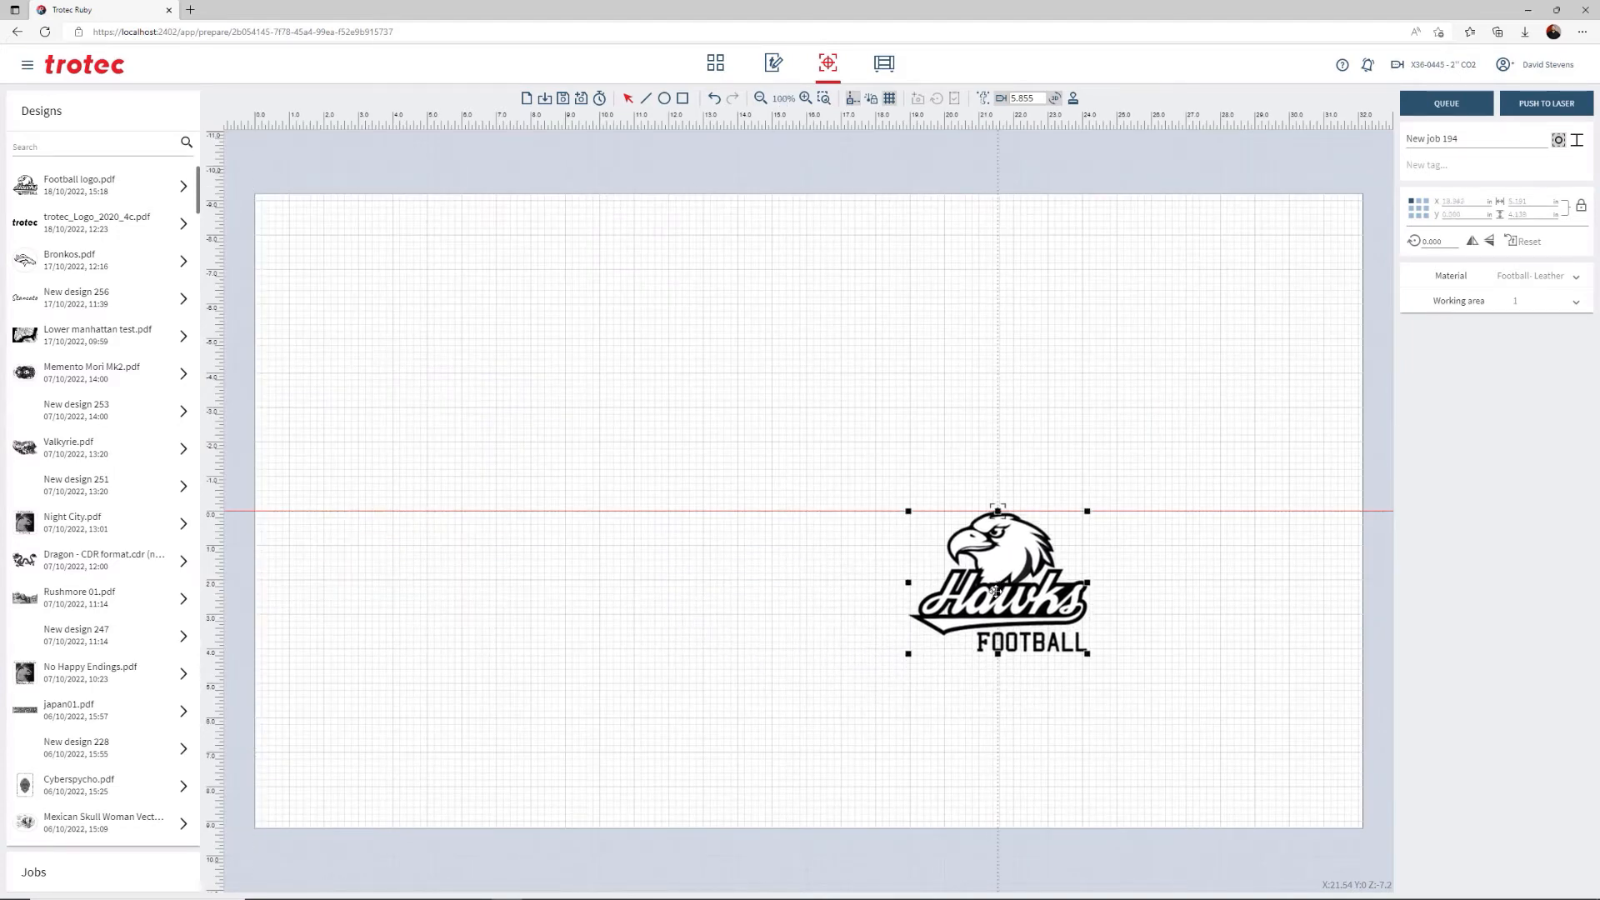
drag(907, 509, 922, 524)
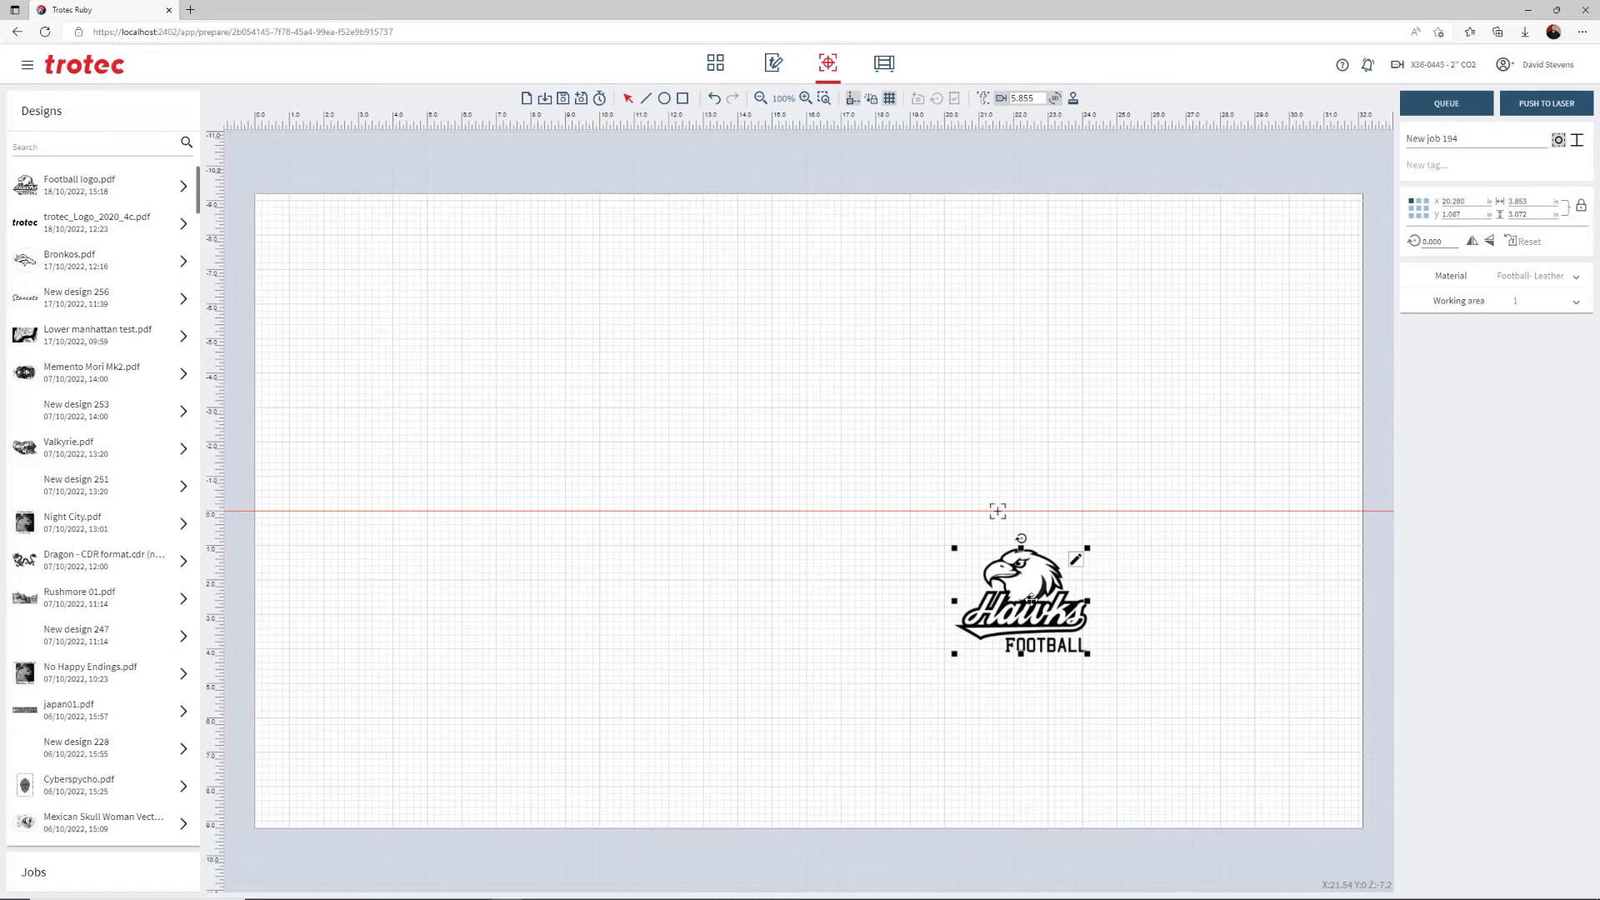
scroll(1075, 560, up, 3)
scroll(1025, 587, up, 3)
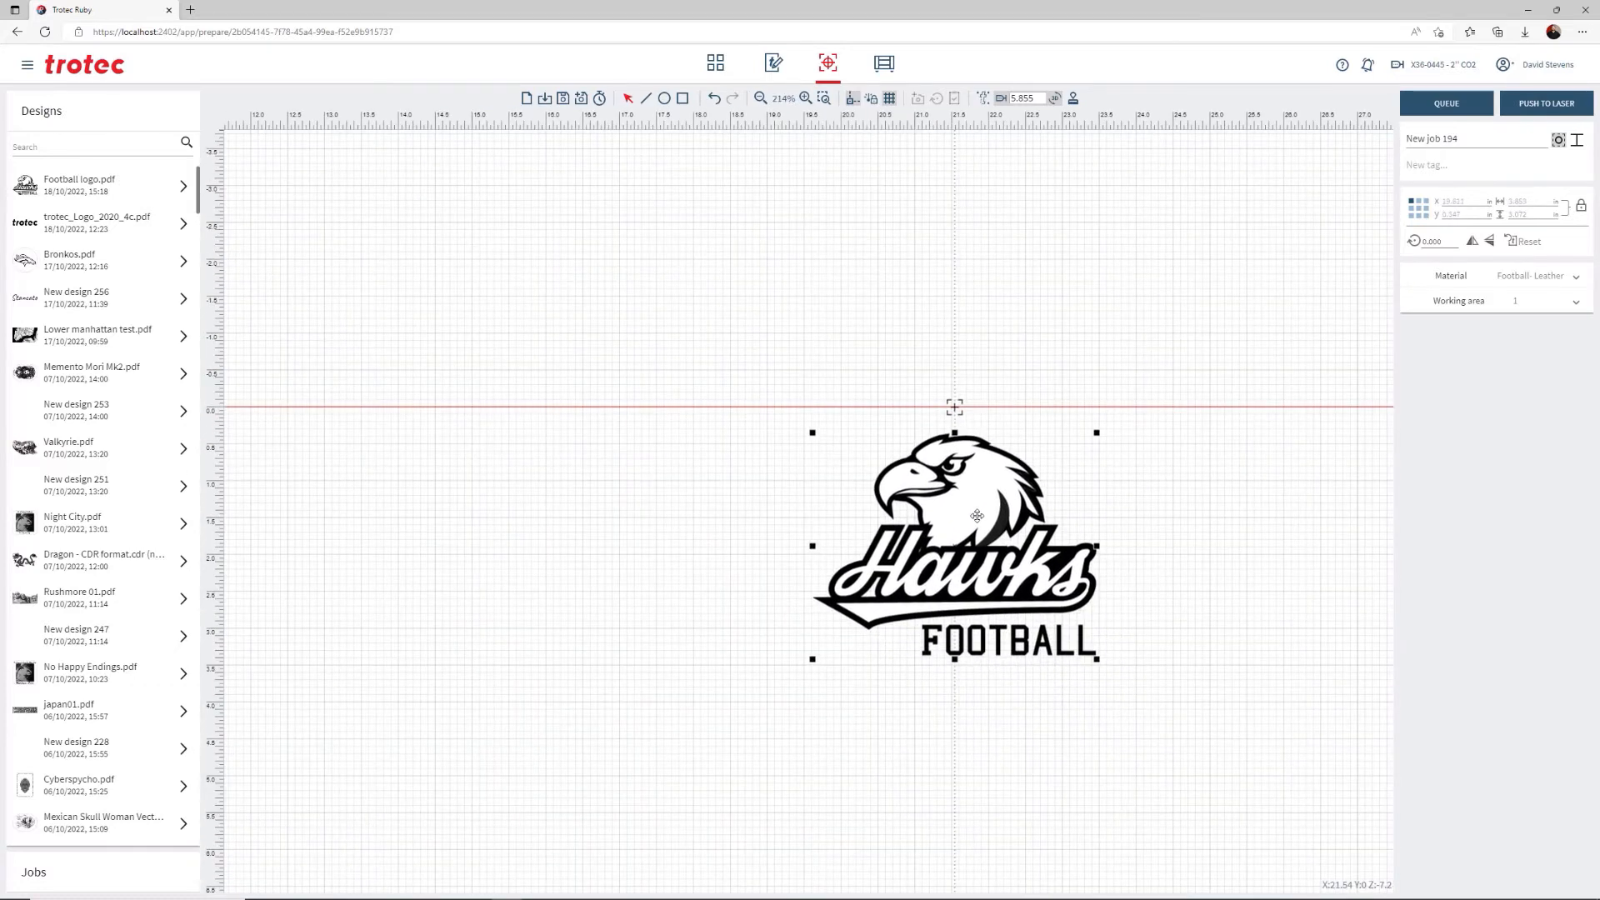
Step: Assign Football- Leather as the material for the Hawks job
click(1530, 277)
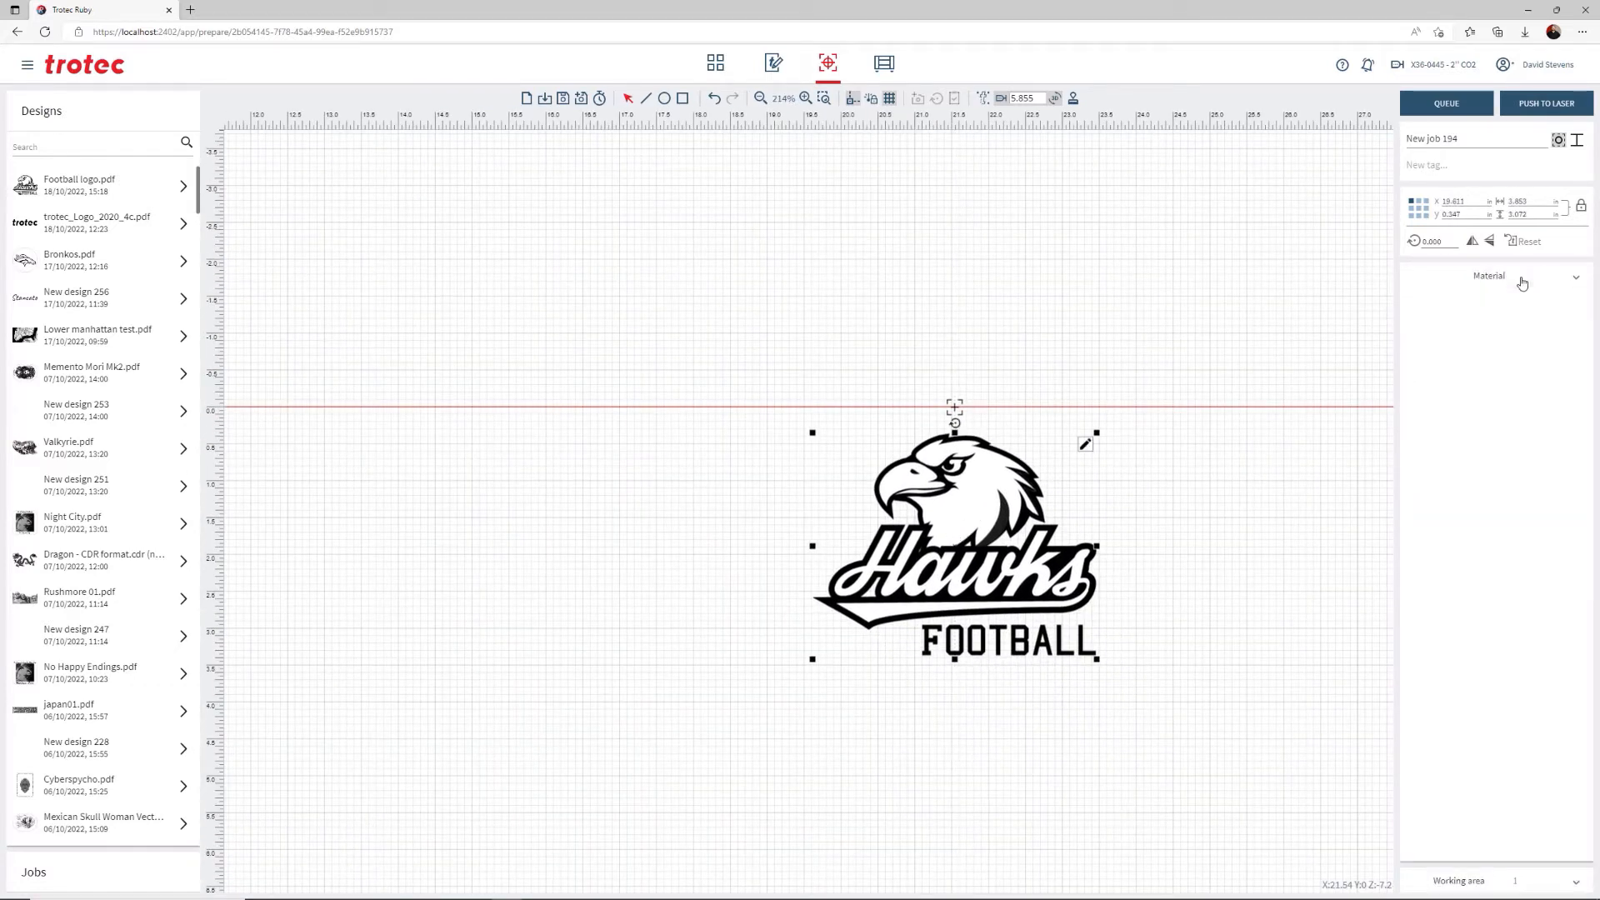
click(1484, 297)
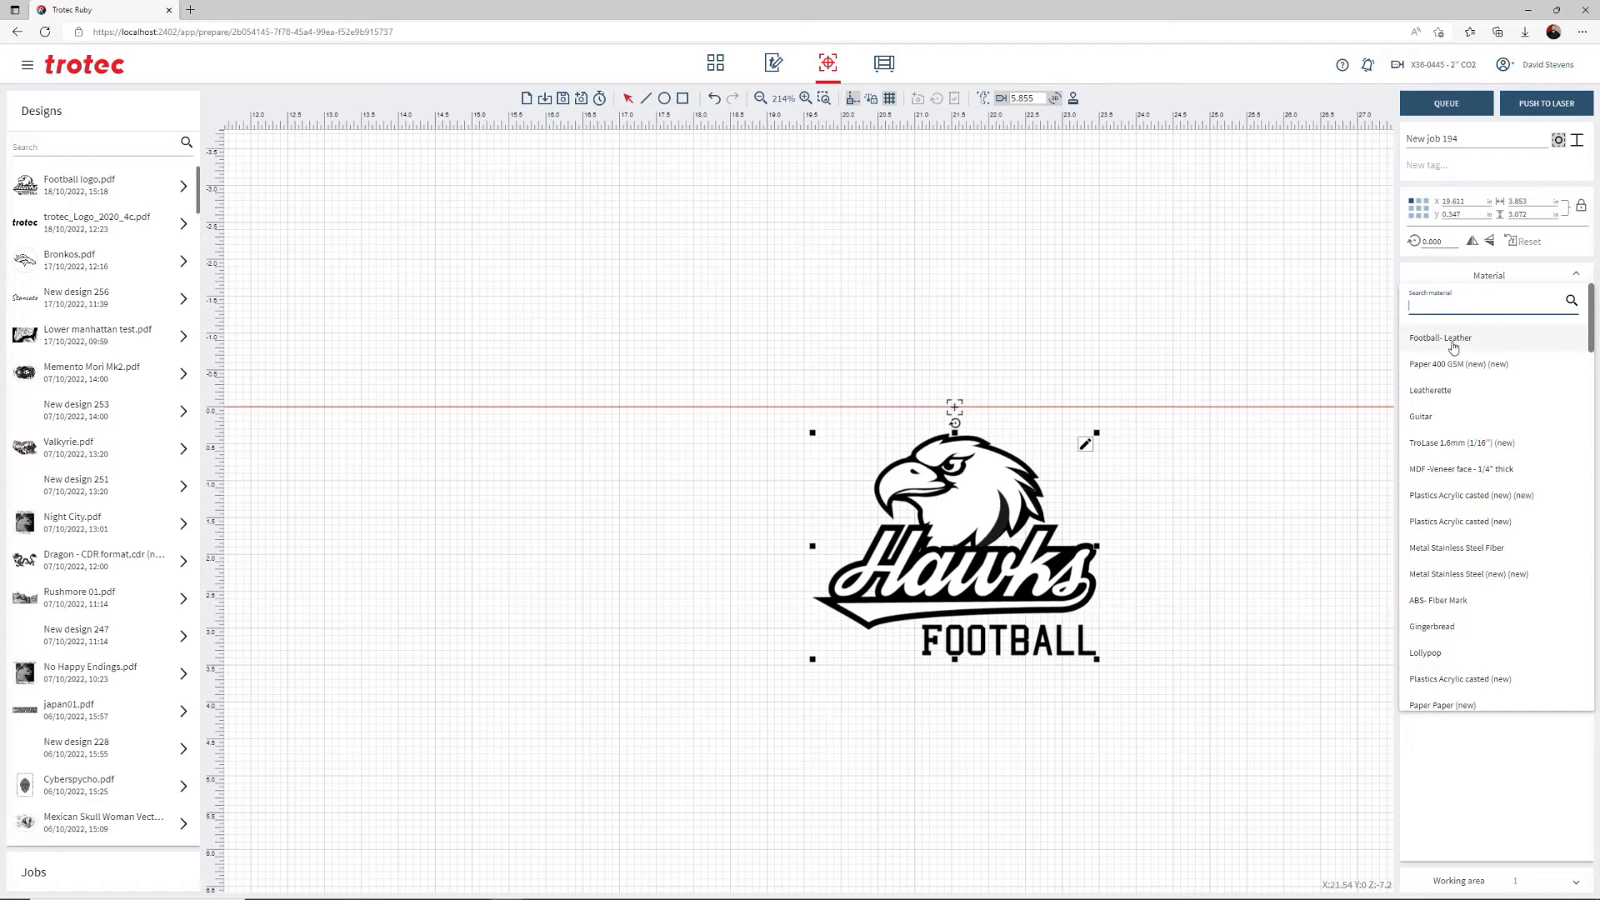
click(1454, 340)
click(1546, 102)
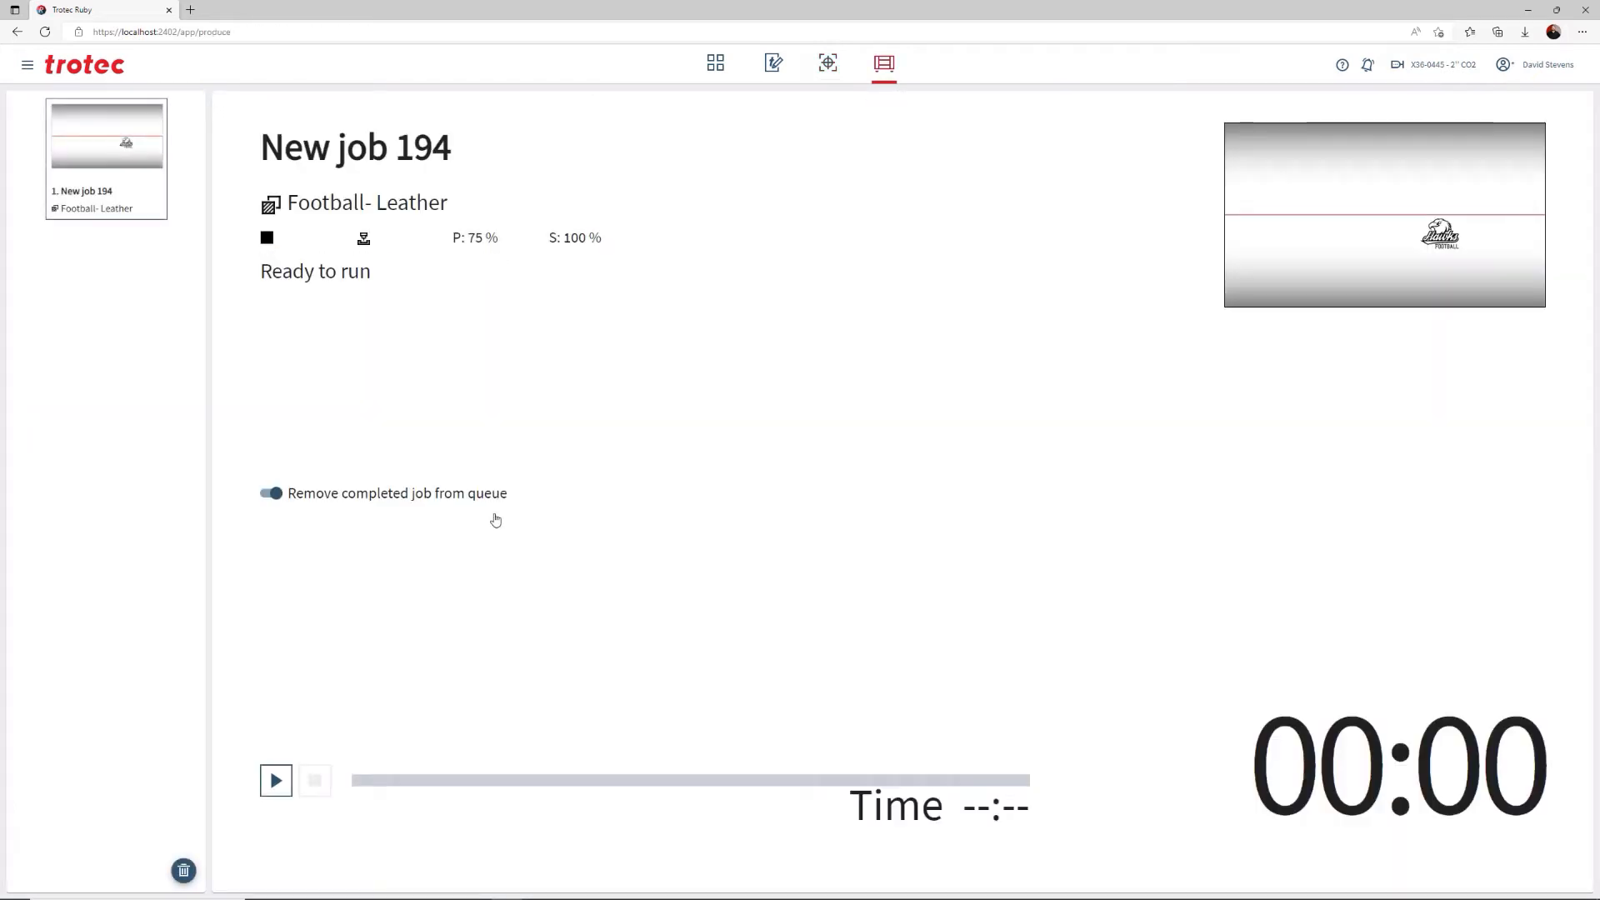